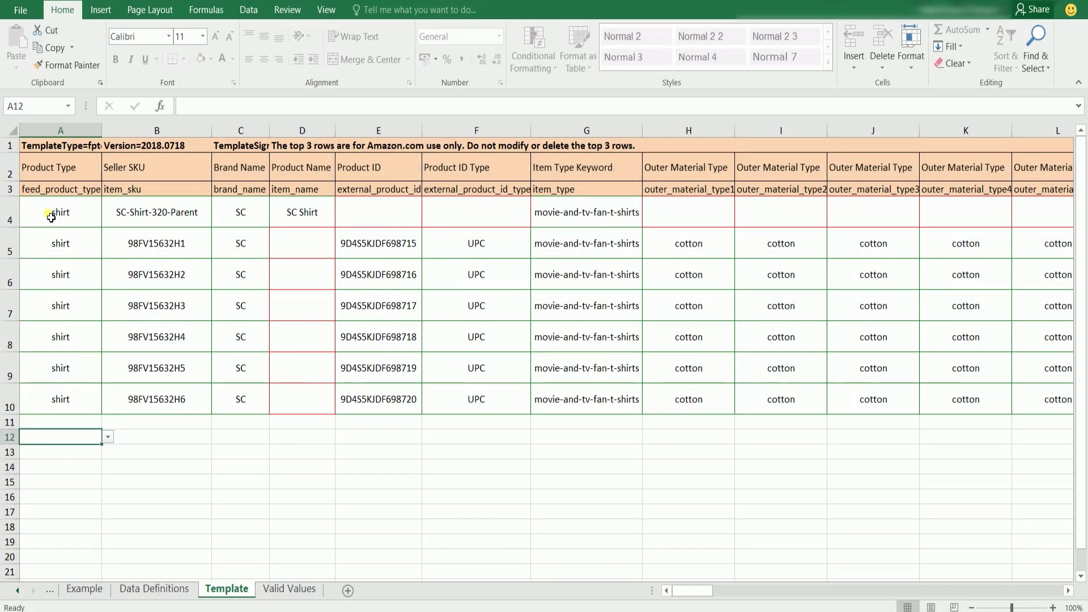
Step: Review the product types, the six child Seller SKUs and the SC brand name across all seven rows
drag(57, 218, 79, 415)
click(51, 511)
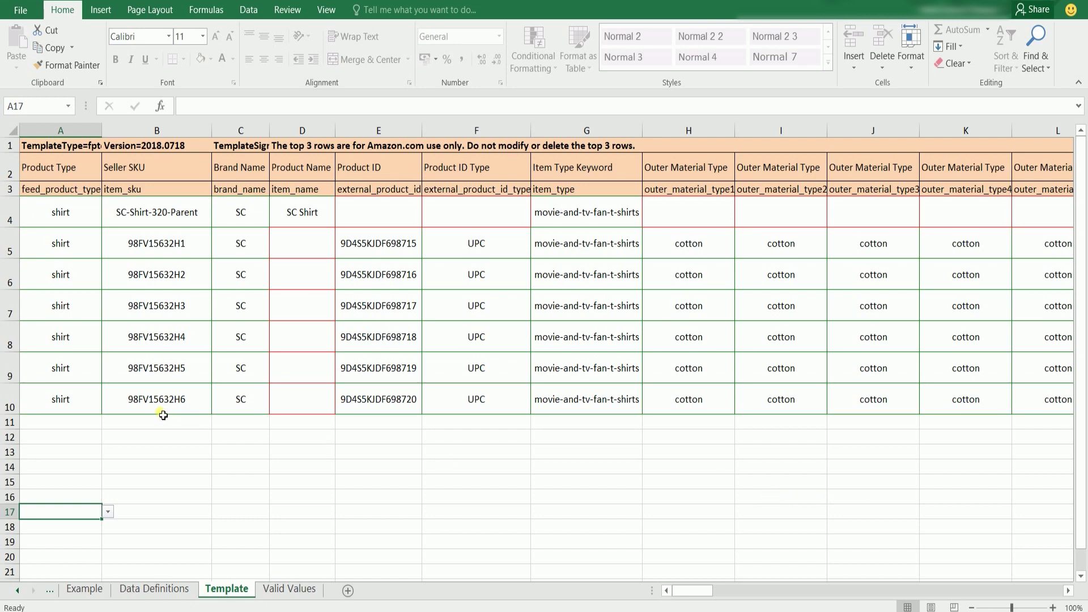
drag(61, 214, 164, 447)
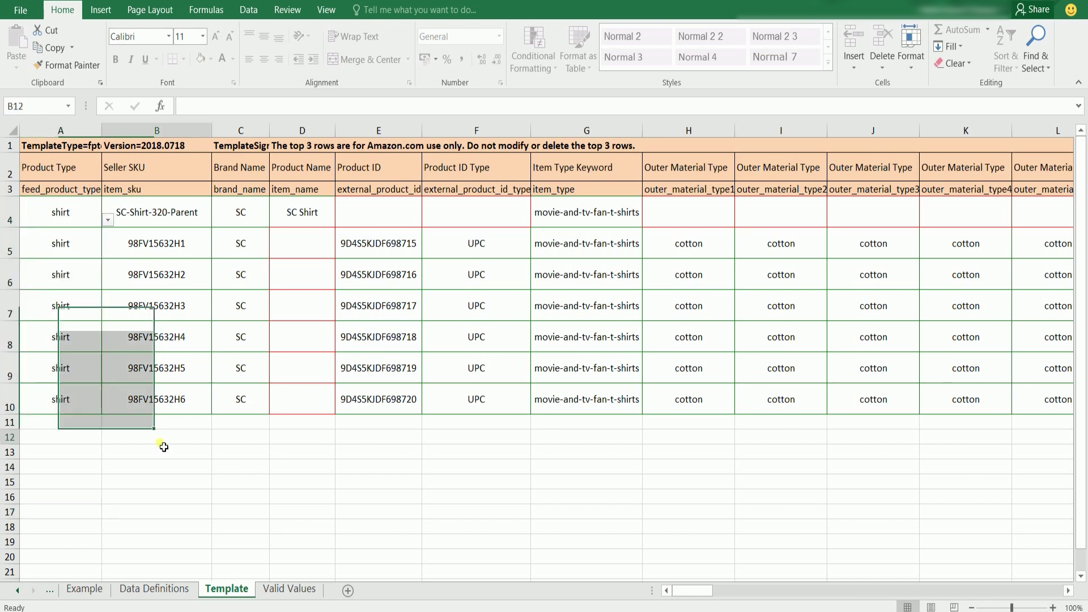
click(181, 216)
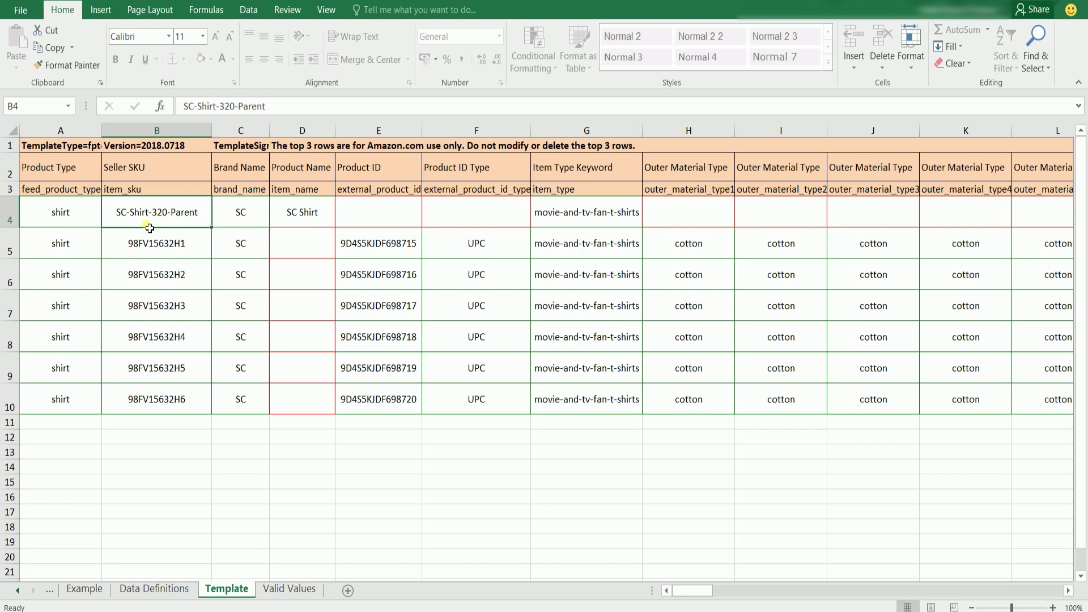
drag(144, 244, 153, 400)
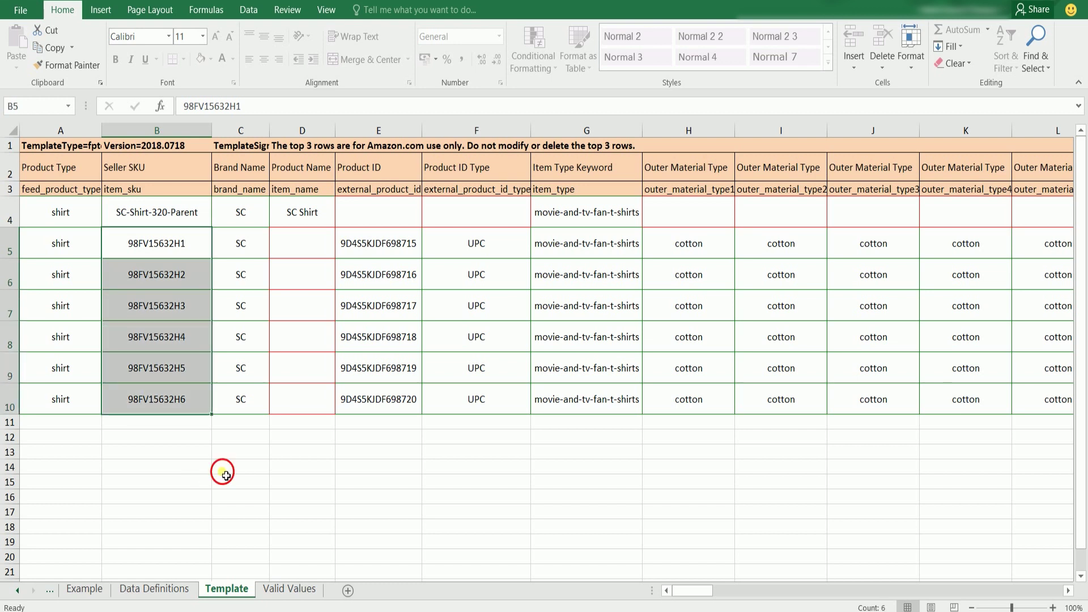
click(223, 471)
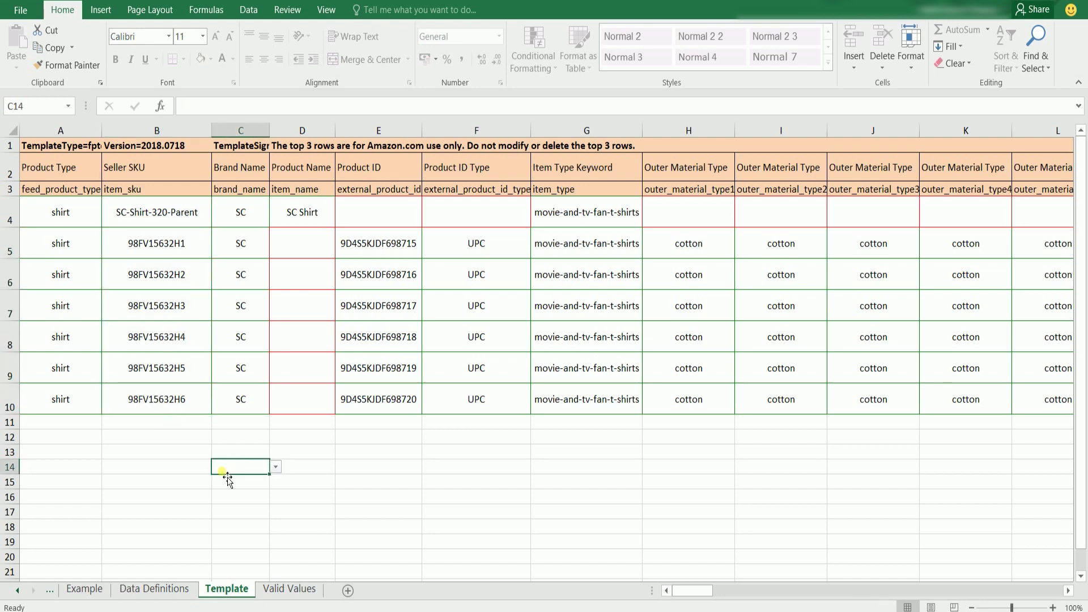
drag(241, 211, 240, 376)
click(222, 440)
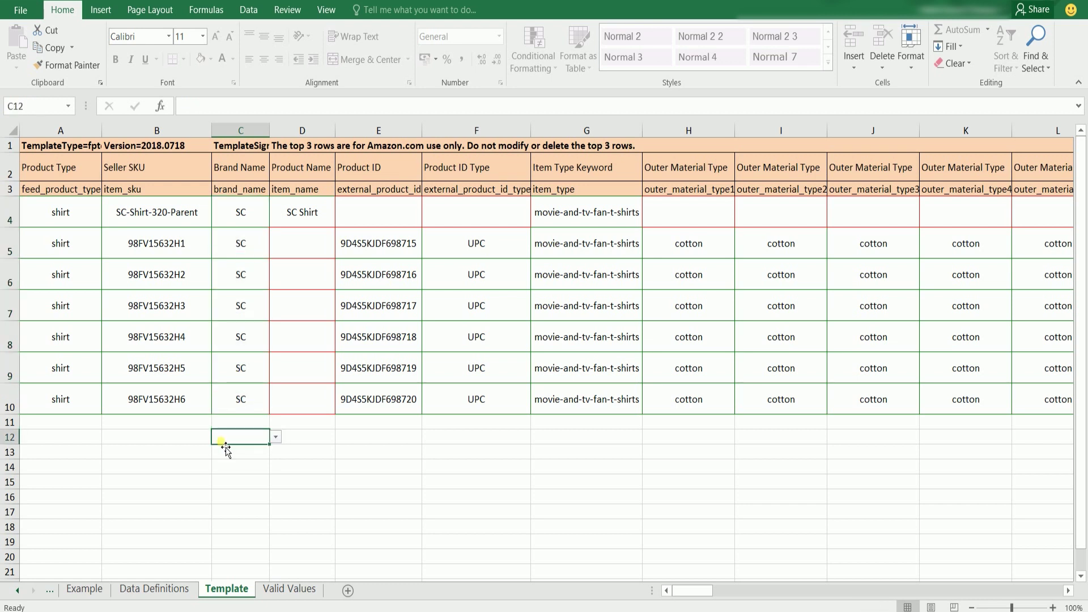
Step: Check the SC Shirt product name, the child product IDs, the UPC ID types and the item type keywords
click(320, 213)
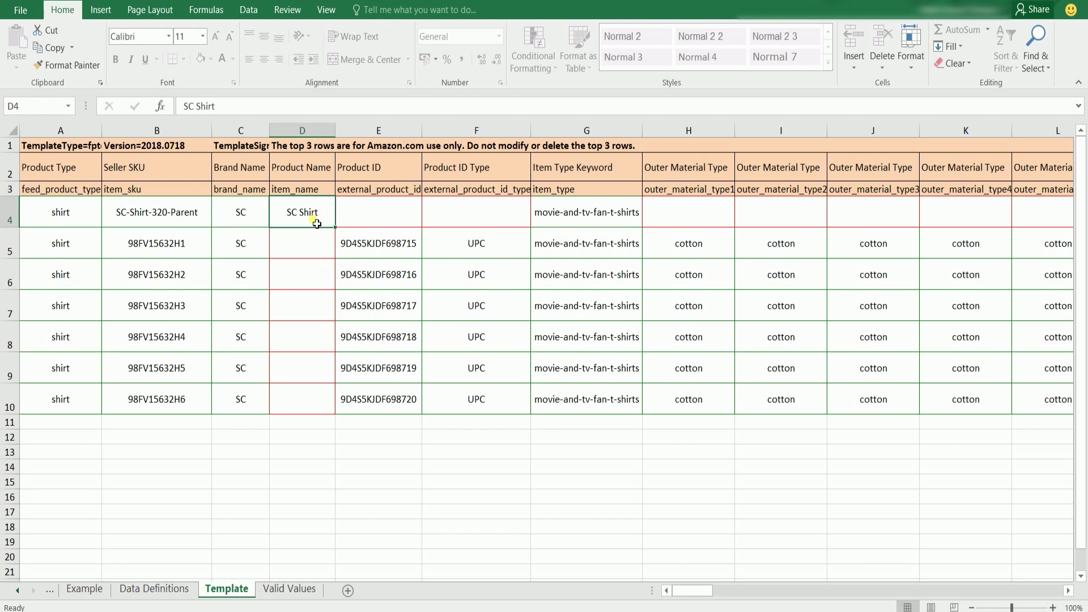
drag(293, 249, 332, 412)
click(357, 457)
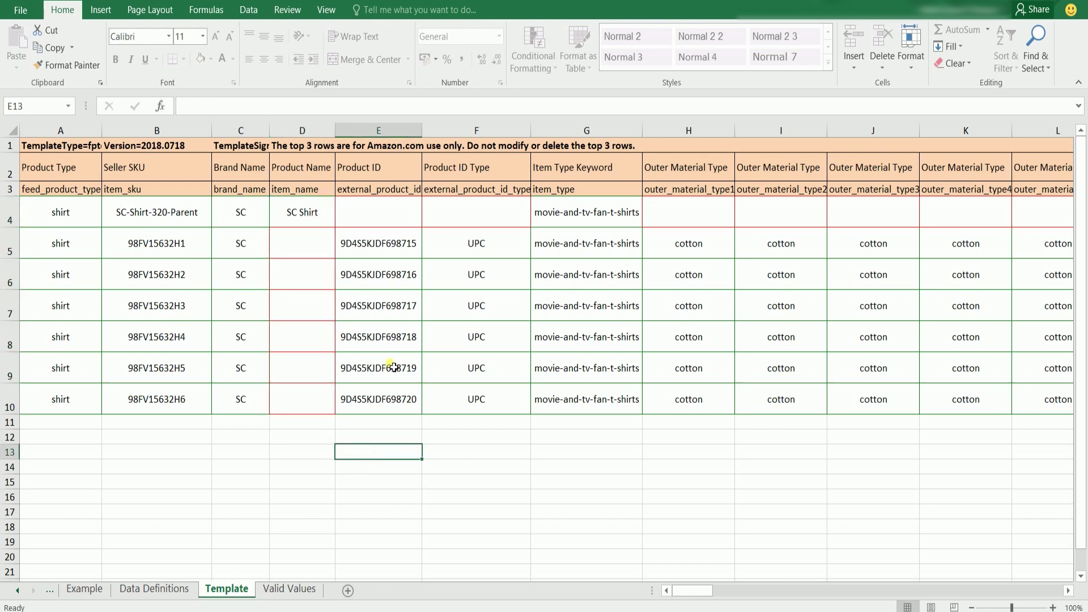
drag(416, 243, 398, 401)
click(390, 482)
drag(503, 254, 505, 397)
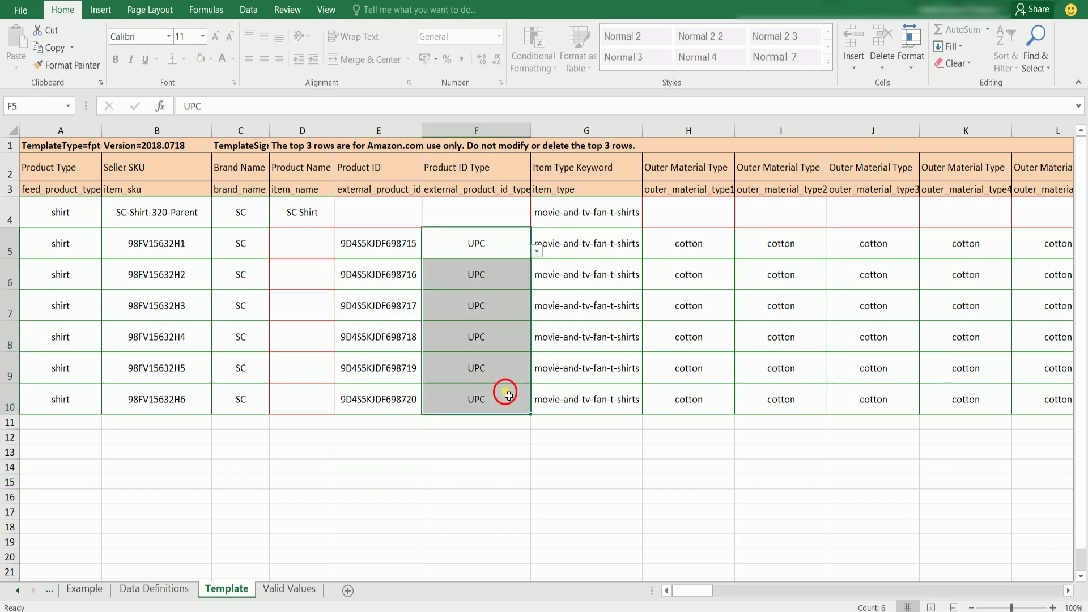
click(517, 452)
click(616, 233)
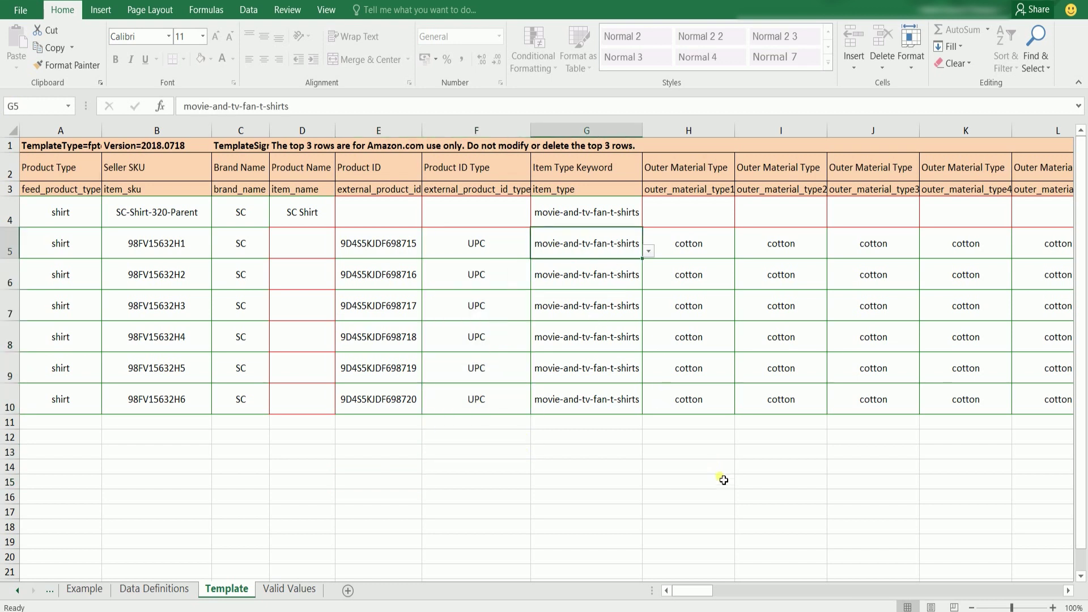
click(610, 453)
drag(692, 590, 707, 602)
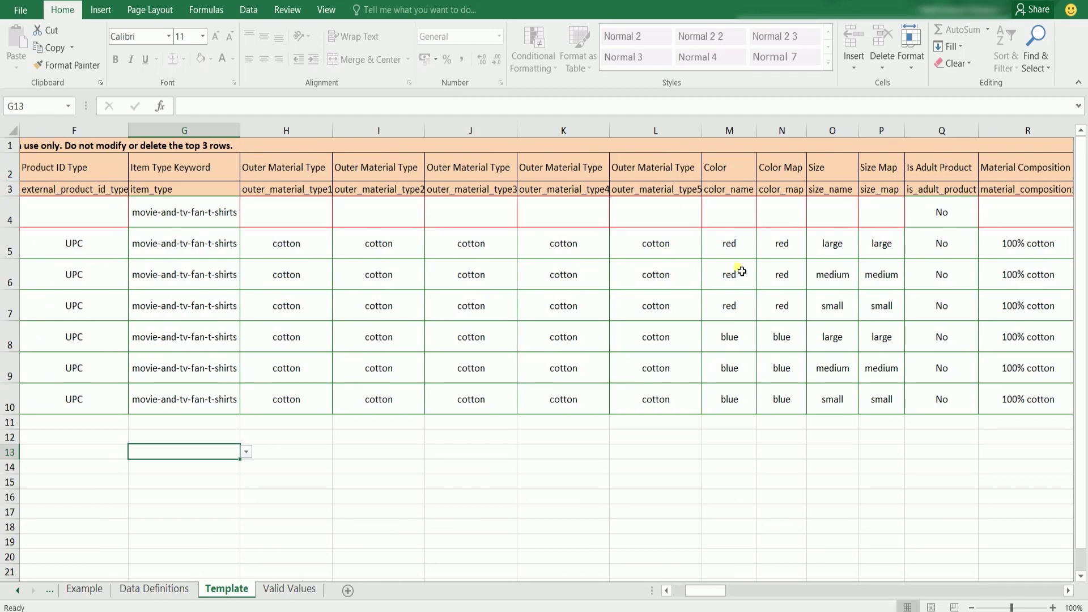
Step: Review the six child rows' red/blue colours and large/medium/small sizes in M5:P10
drag(734, 239, 879, 413)
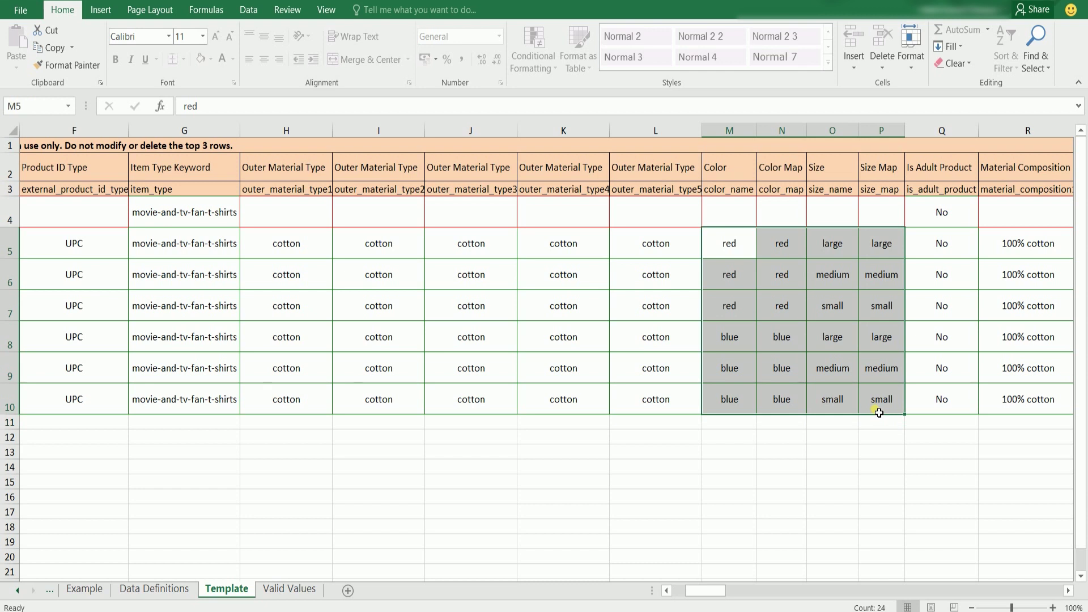
click(832, 517)
drag(707, 591, 758, 602)
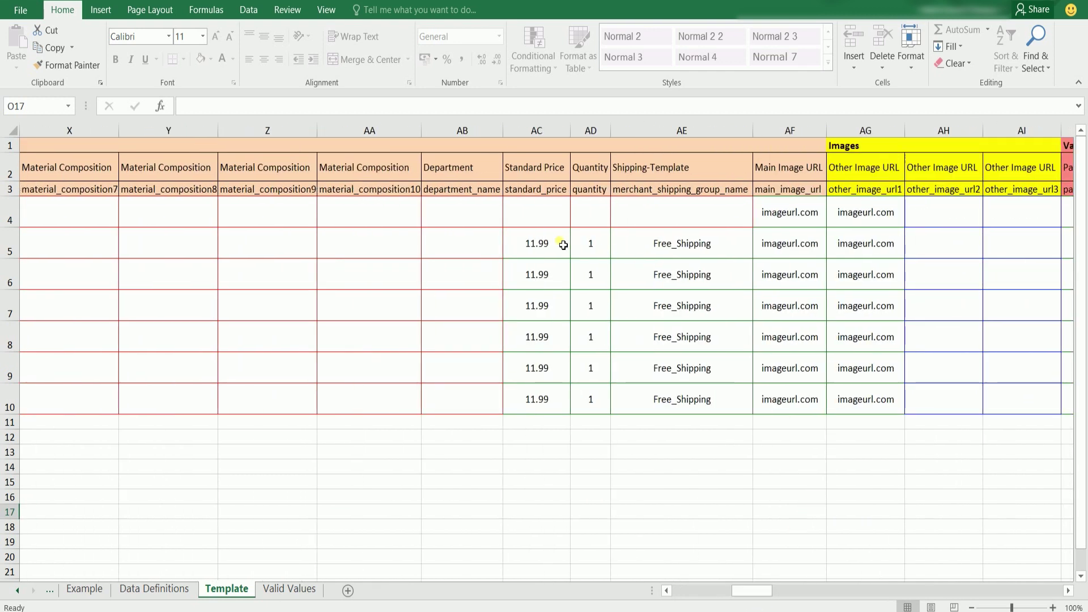
Step: Check the child rows' 11.99 prices, quantities, Free_Shipping template and main/other image URLs
drag(548, 242, 678, 396)
click(702, 436)
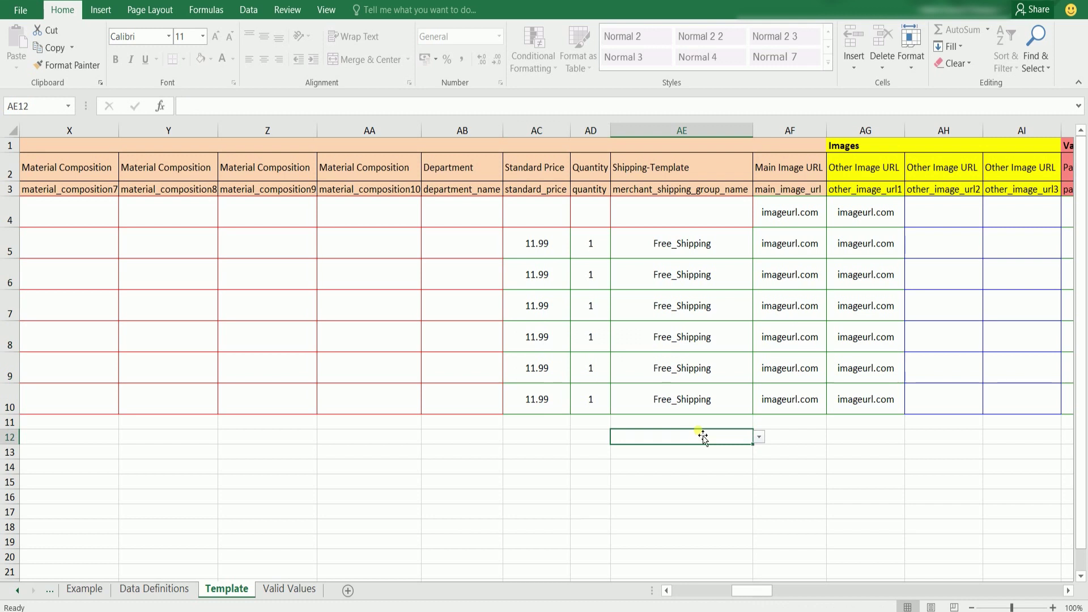
drag(524, 208, 679, 207)
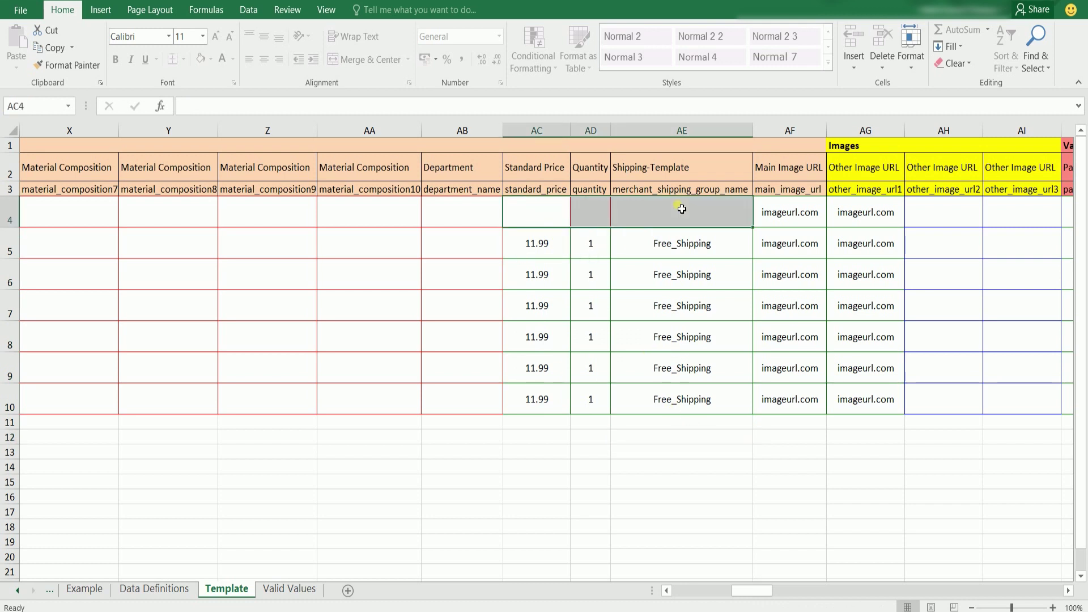
click(681, 414)
drag(793, 214, 850, 444)
drag(850, 397, 791, 213)
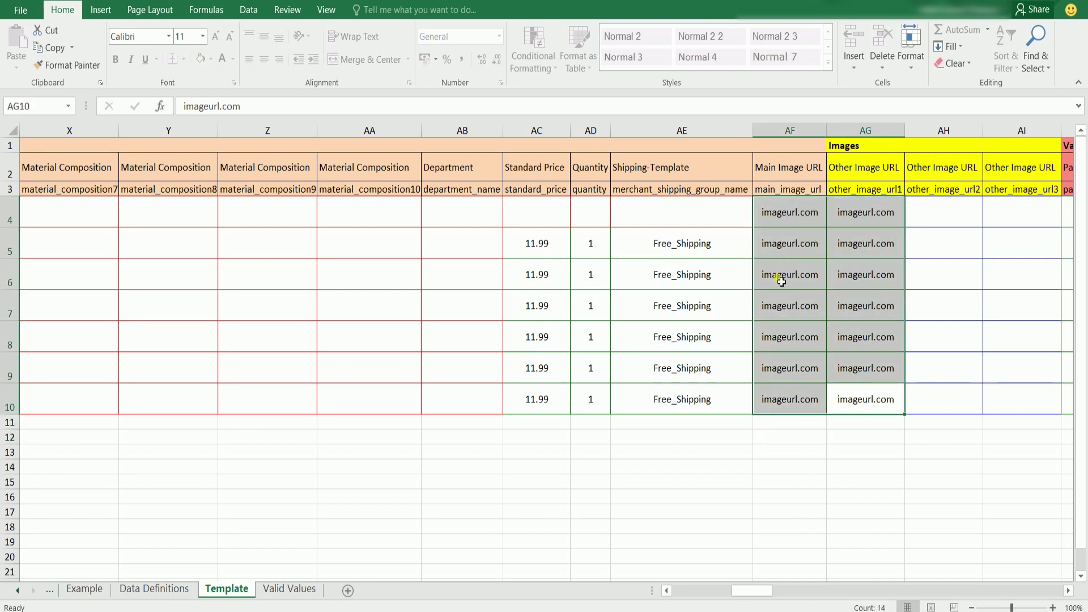
click(848, 390)
drag(757, 591, 788, 596)
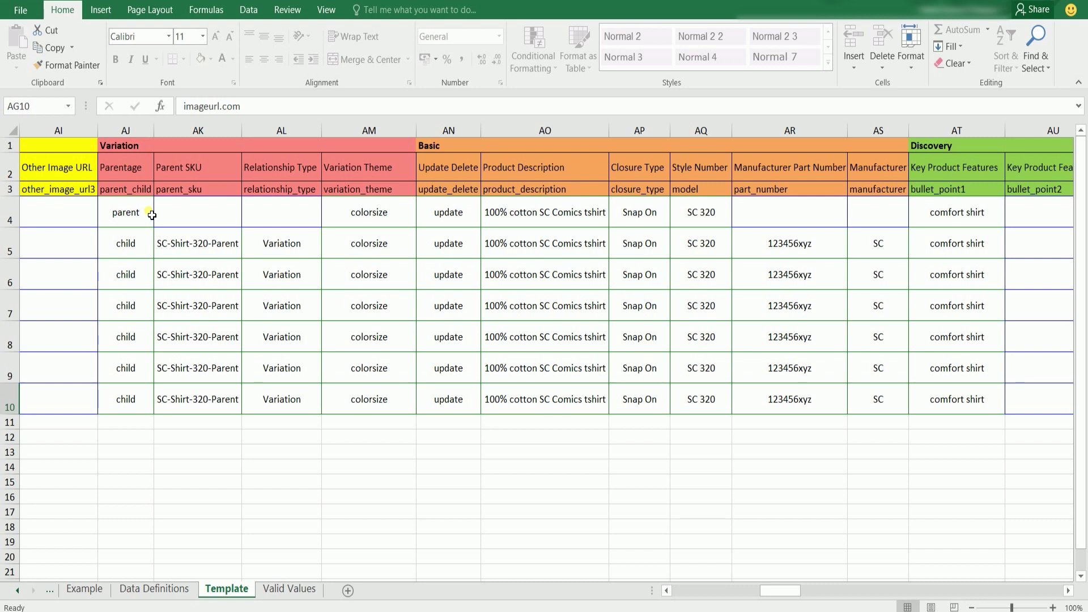
Step: Check the Parentage entries, the Parent SKU against the parent Seller SKU, and the Variation relationship types
drag(142, 214, 145, 396)
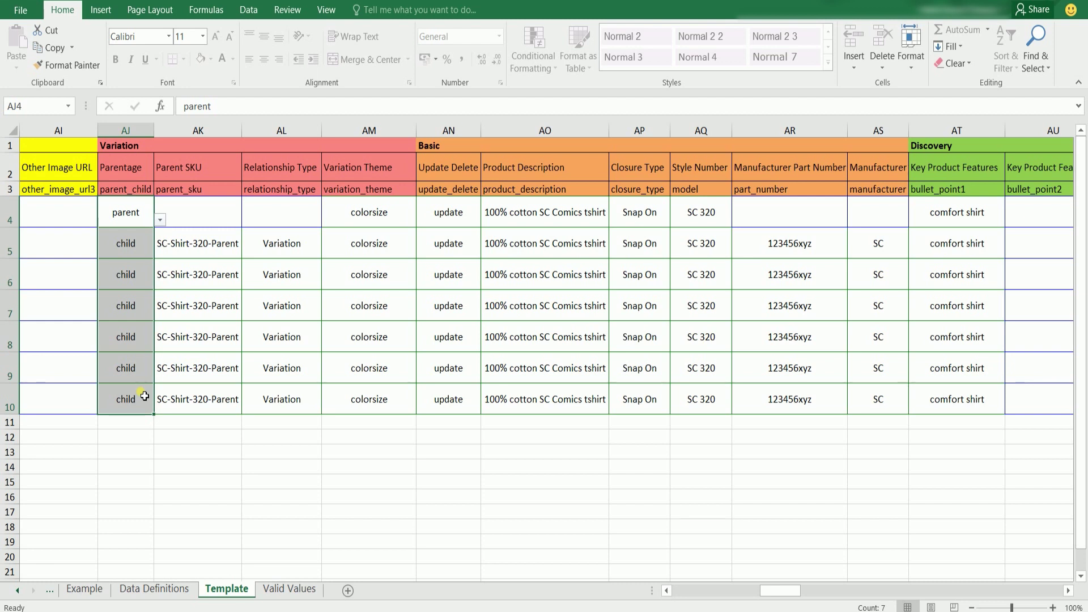
click(194, 243)
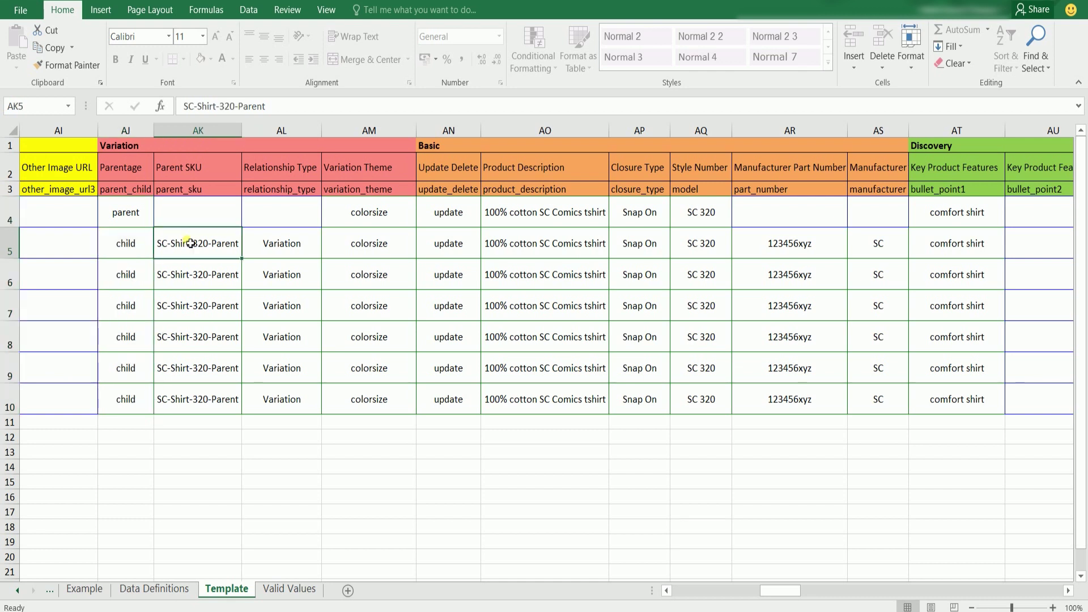
drag(780, 591, 653, 595)
click(170, 220)
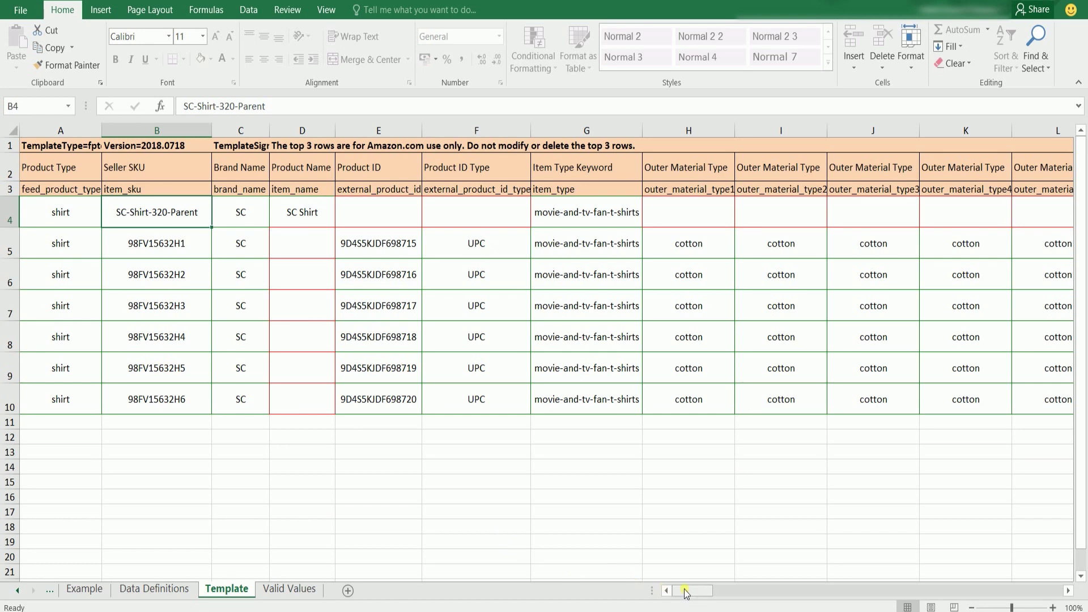
drag(690, 592, 772, 604)
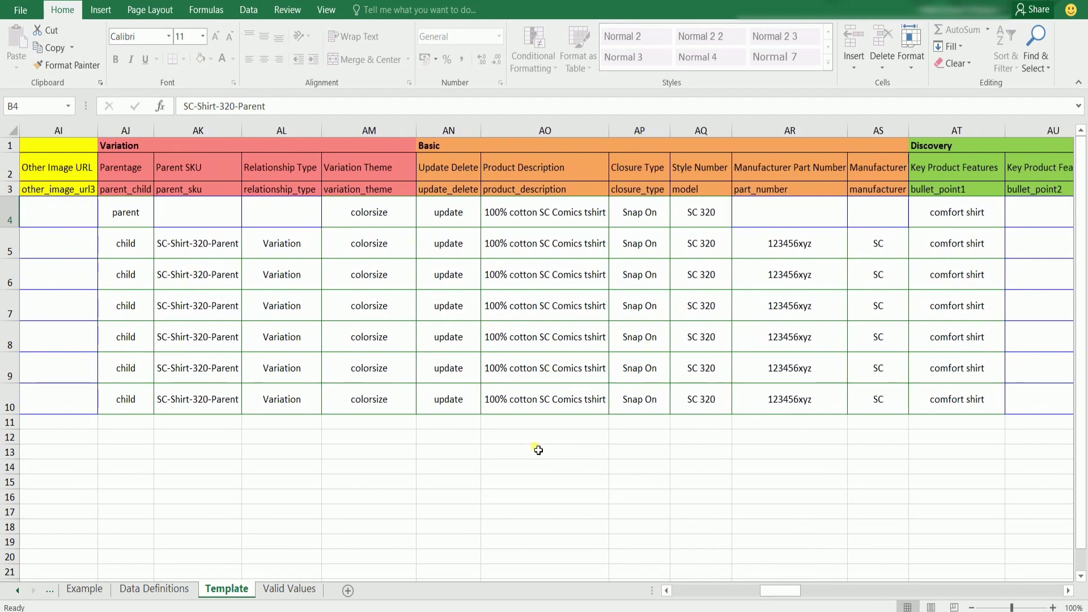
click(304, 226)
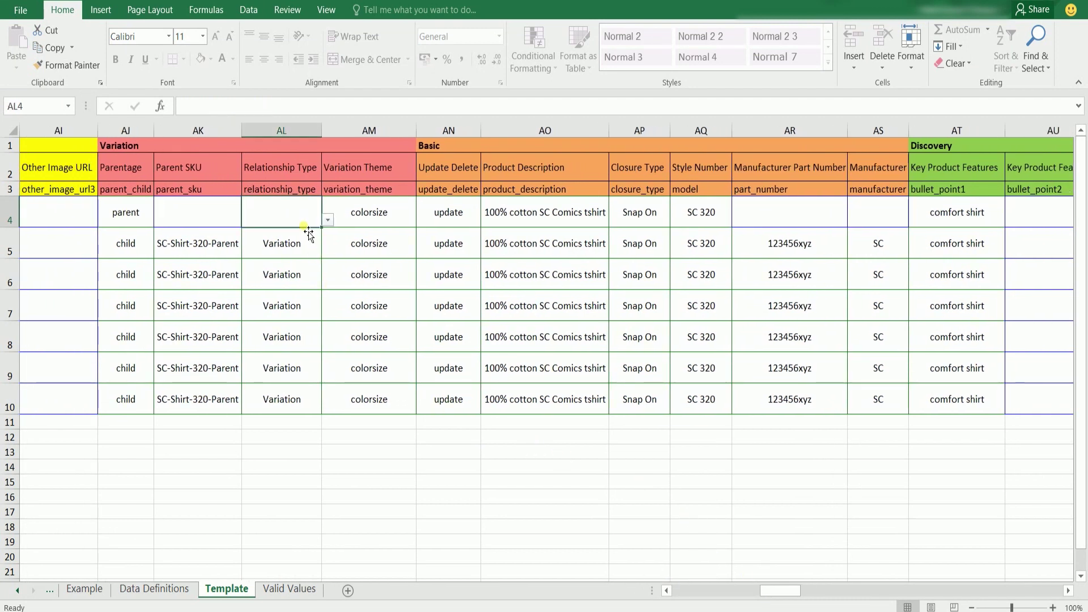
click(316, 245)
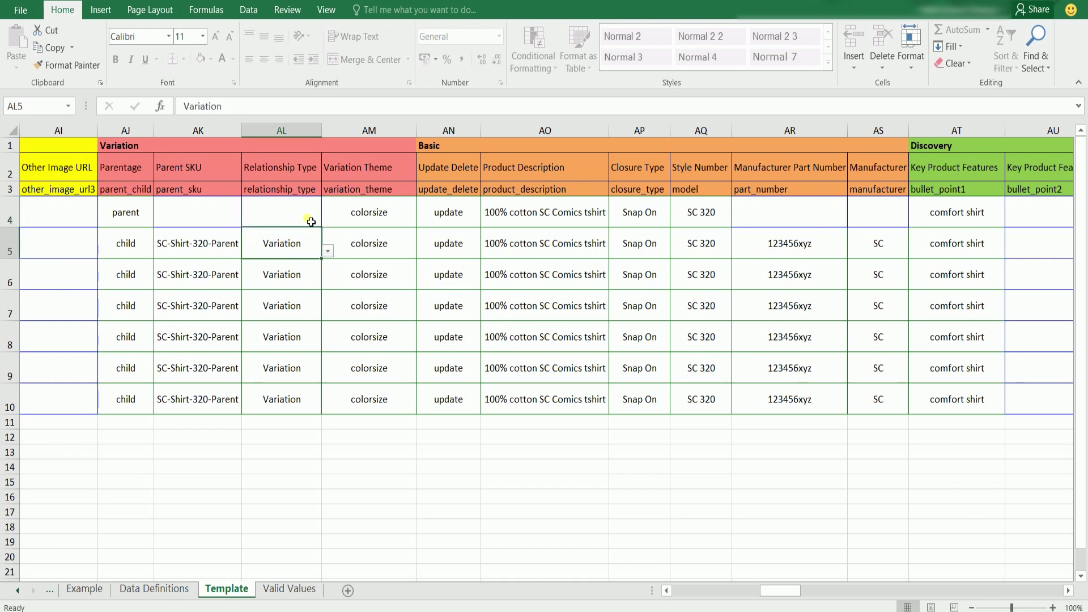
click(311, 222)
click(305, 248)
click(328, 252)
click(329, 253)
Step: Set the parent row's Variation Theme in AM4 to colorsize and confirm AM5:AM10 match
click(362, 204)
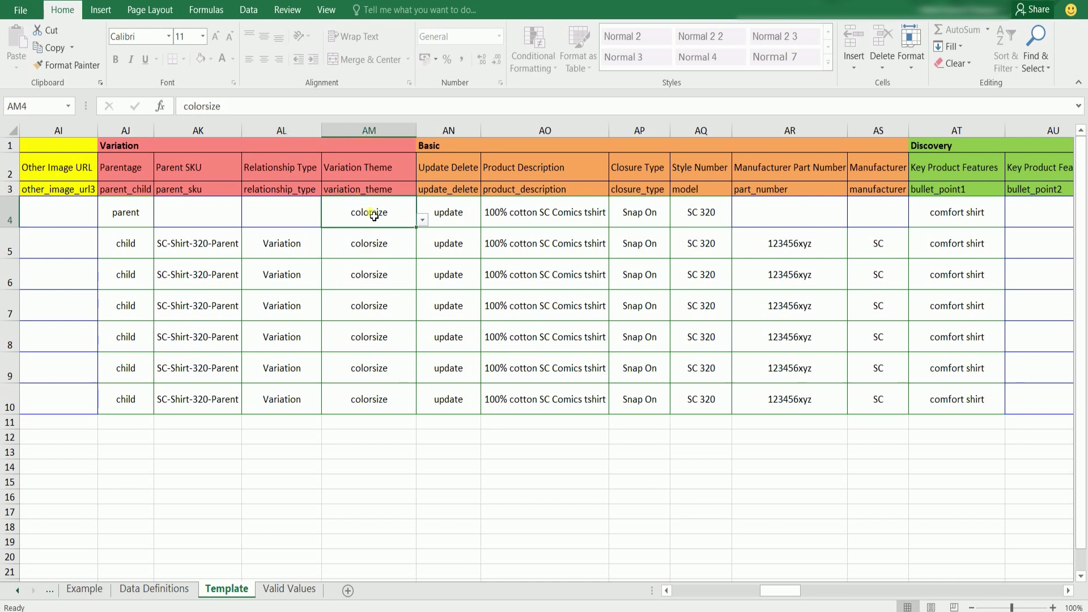
click(422, 220)
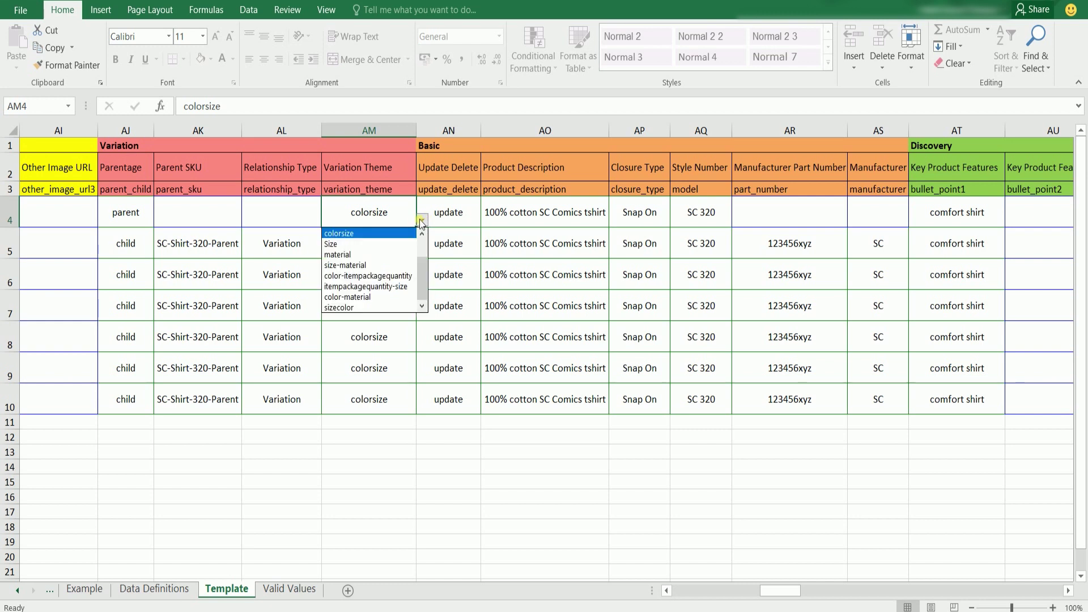
click(389, 233)
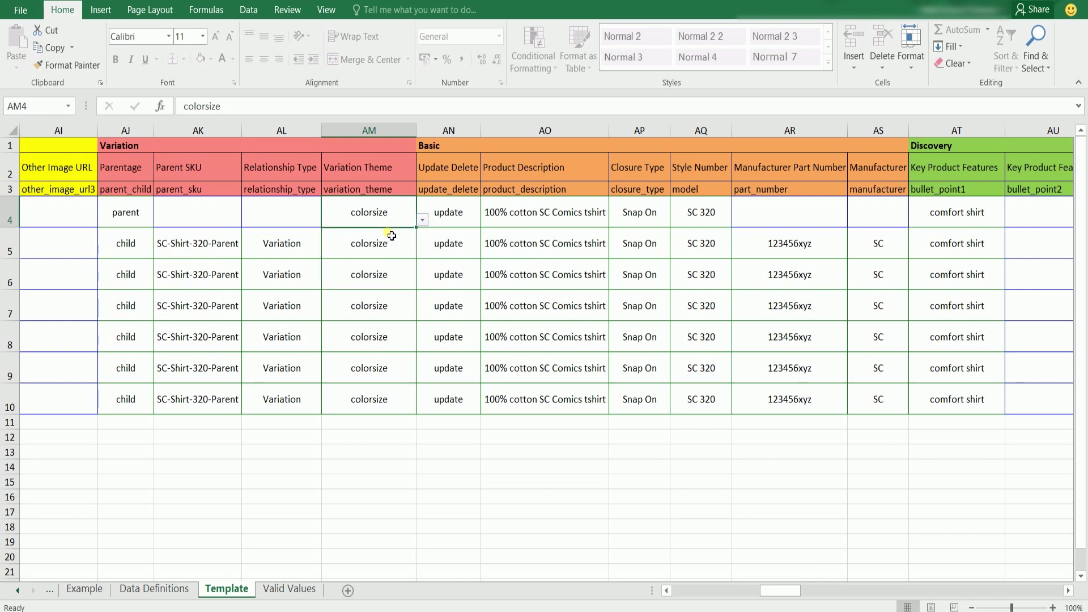
drag(392, 236, 417, 452)
click(407, 453)
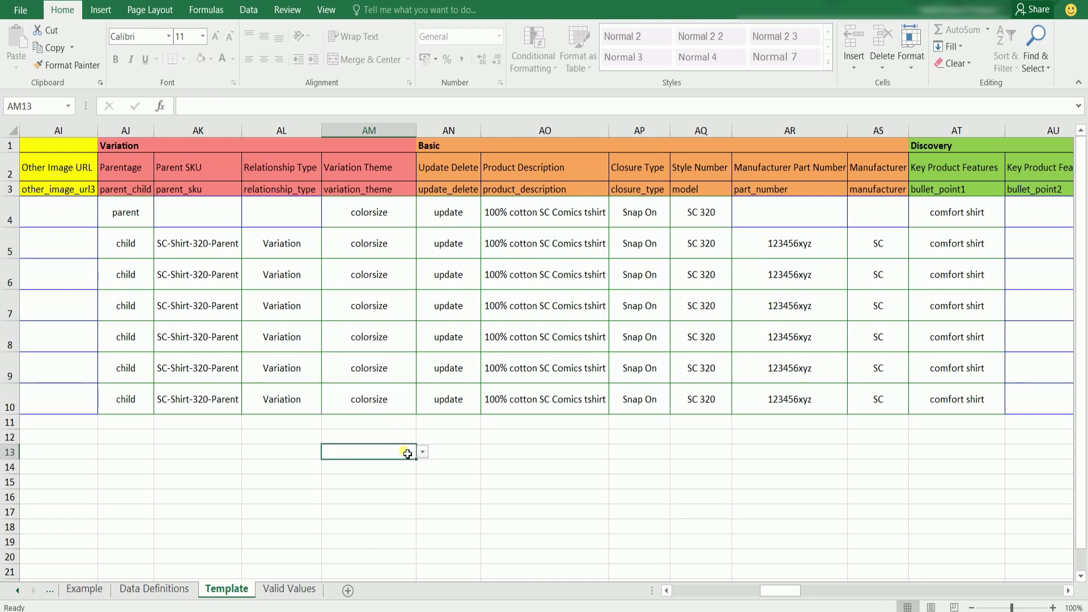
click(435, 220)
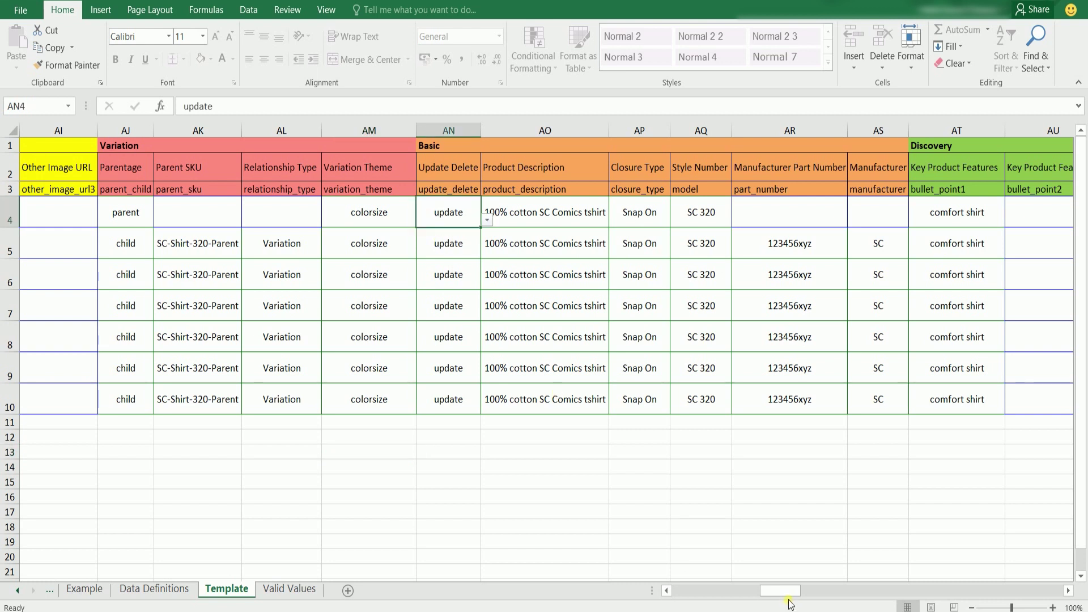
drag(795, 605, 800, 599)
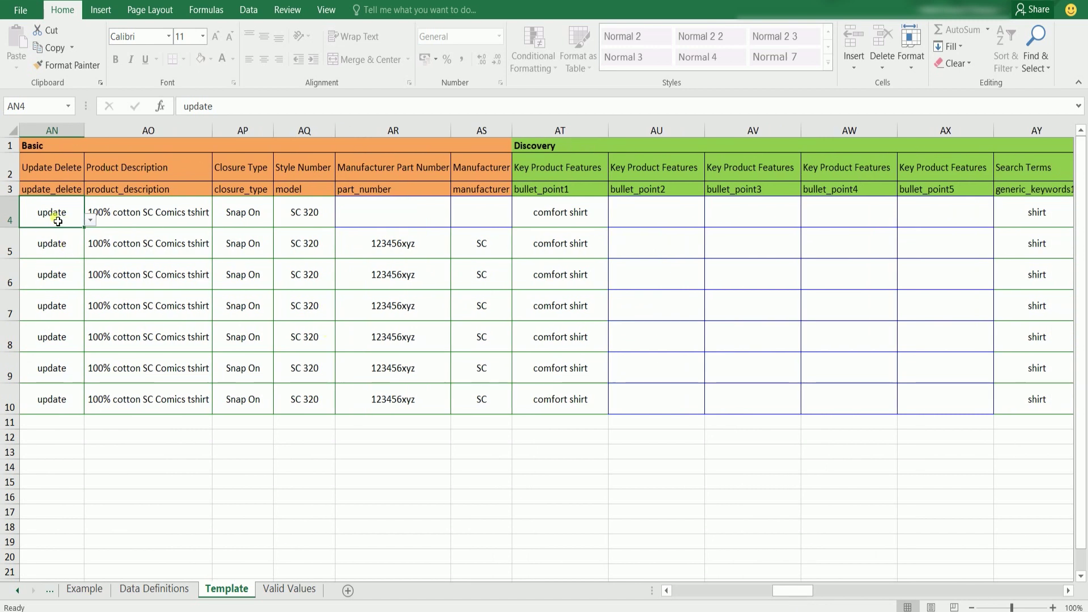
Step: Review the Update Delete values, product description, closure type and style number SC 320
drag(57, 221, 68, 399)
click(243, 466)
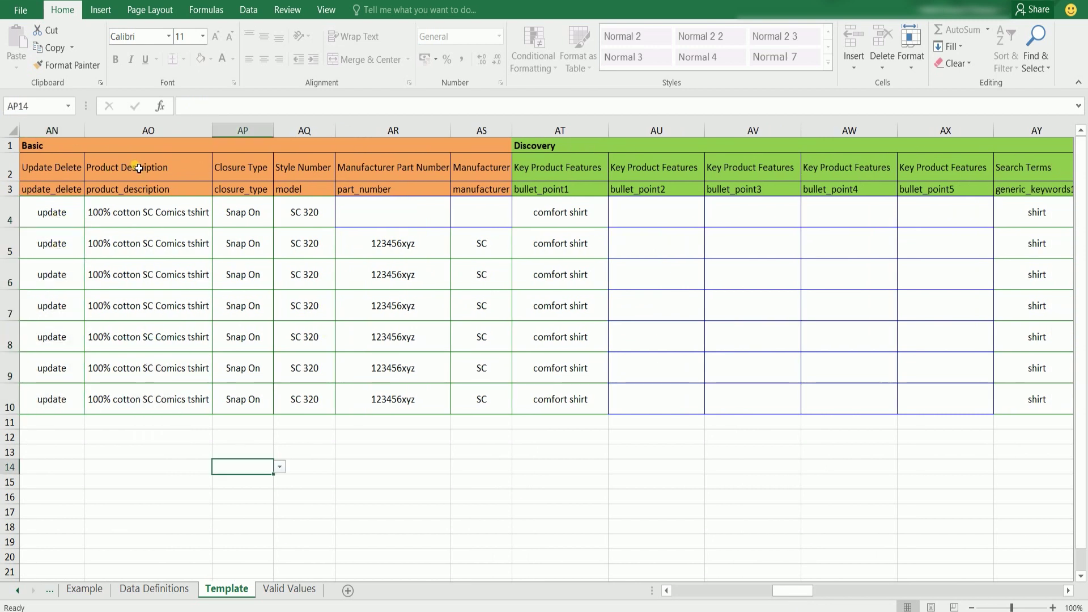
click(154, 221)
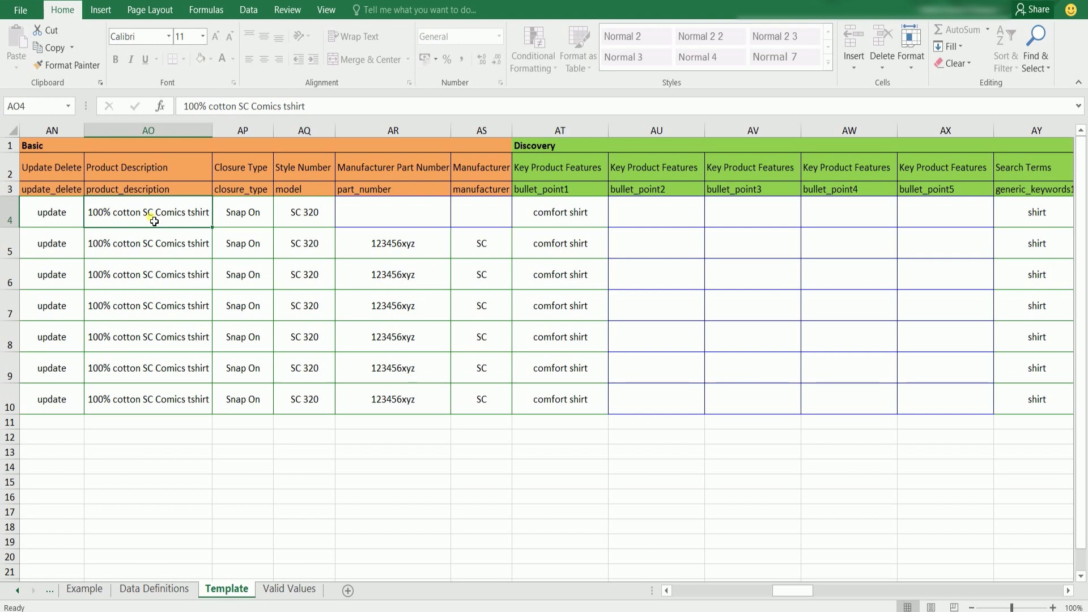
click(235, 214)
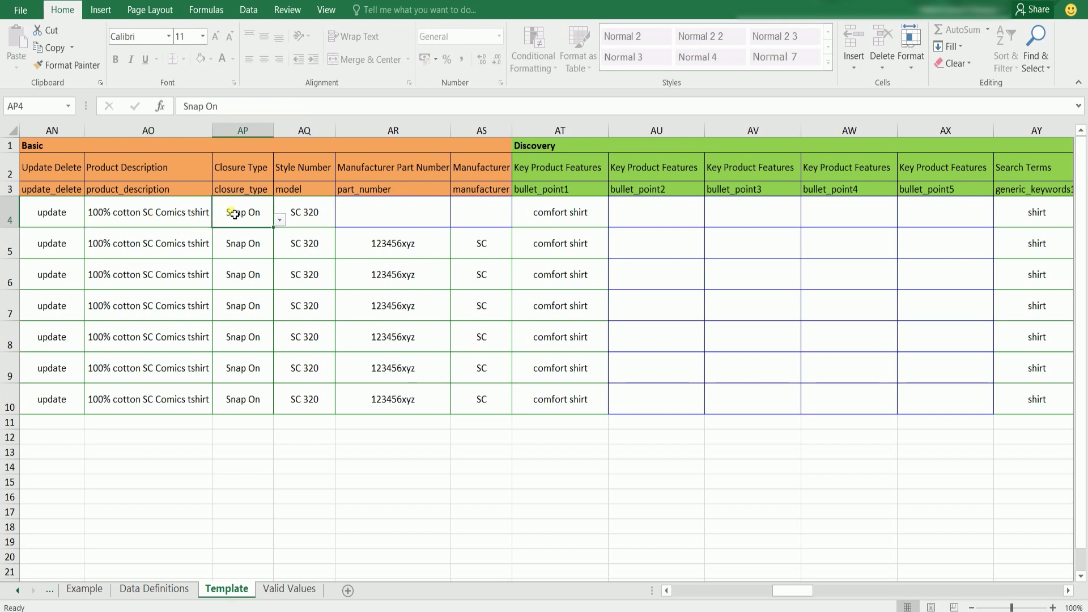
click(317, 221)
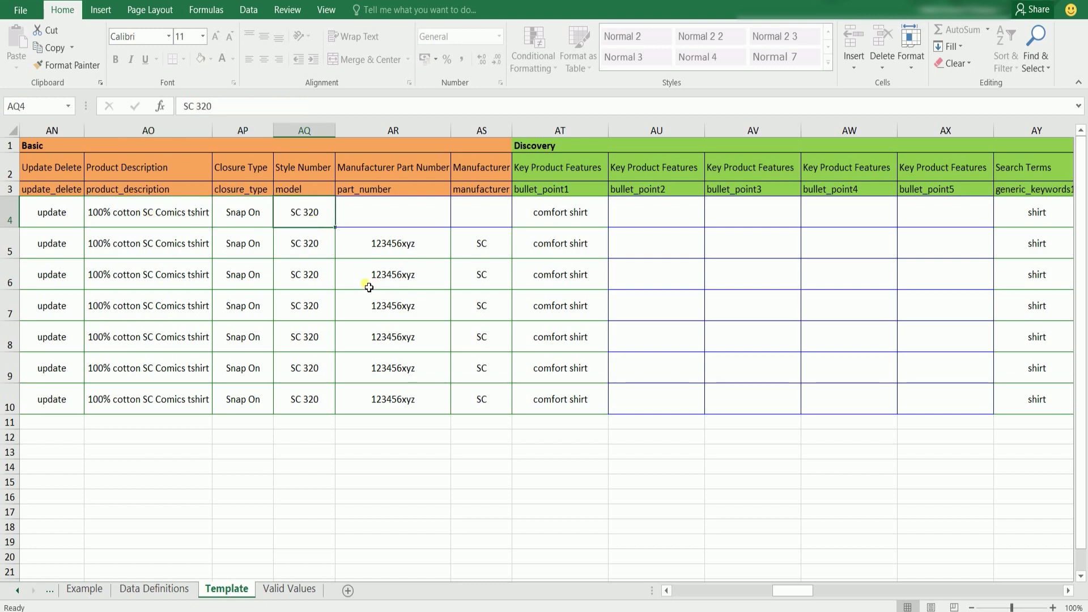
Step: Delete the six 123456xyz Manufacturer Part Numbers in AR5:AR10
drag(493, 244, 485, 405)
drag(420, 249, 433, 408)
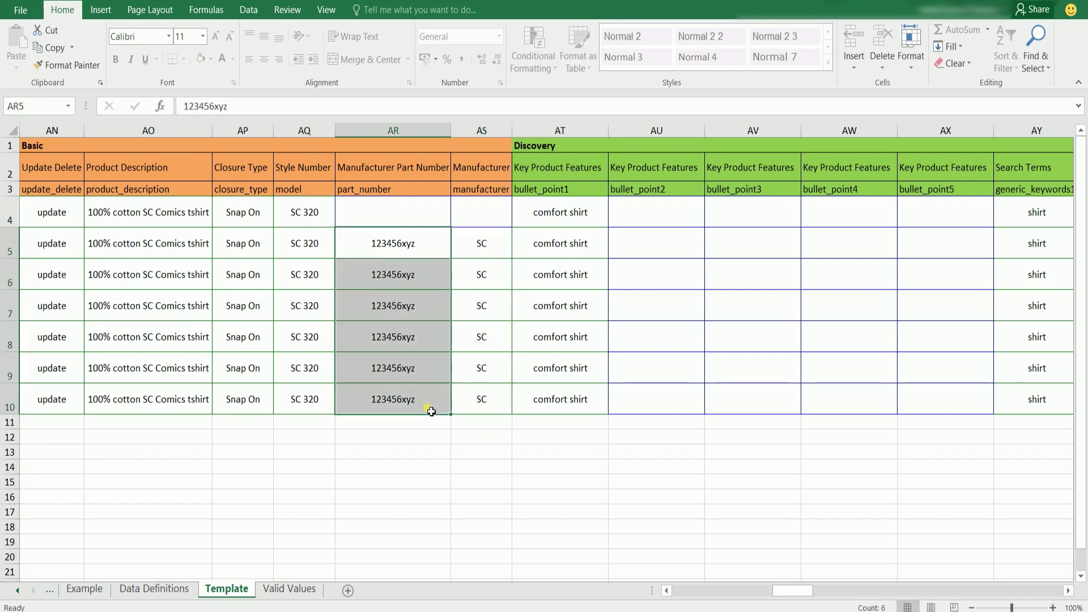
key(Delete)
click(467, 426)
drag(493, 250, 549, 211)
click(570, 439)
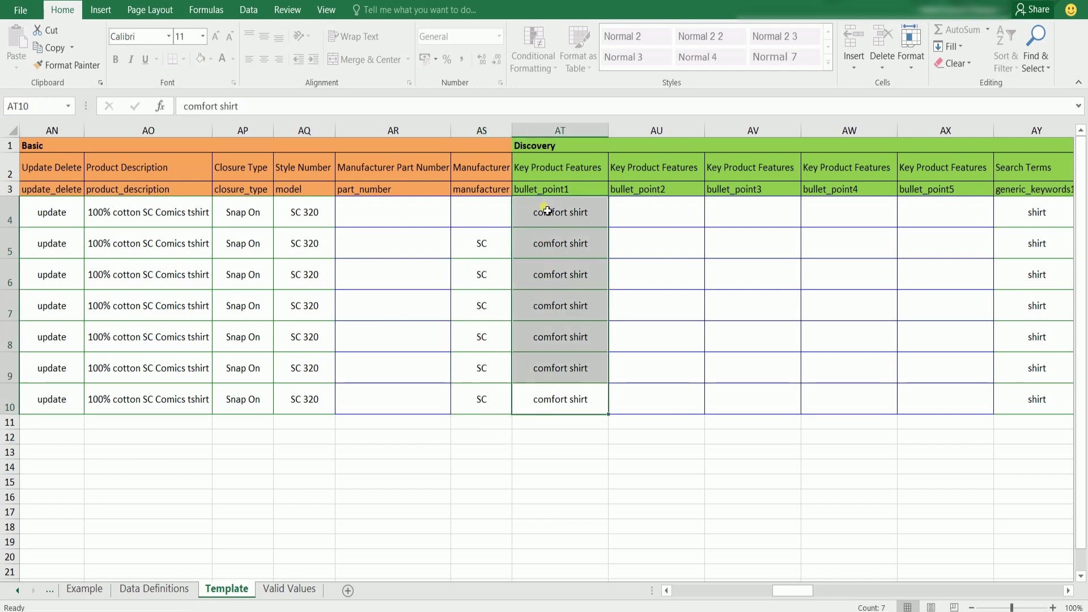
Step: Check the Key Product Features entry and the shirt search terms in every row
click(538, 257)
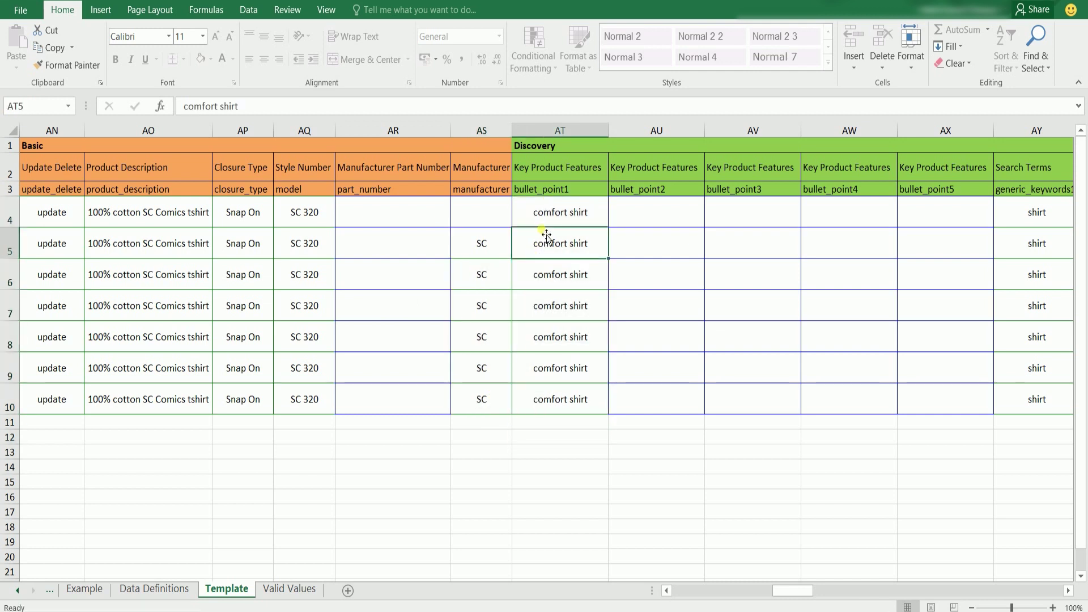
drag(786, 590, 799, 591)
drag(551, 420, 553, 216)
click(641, 468)
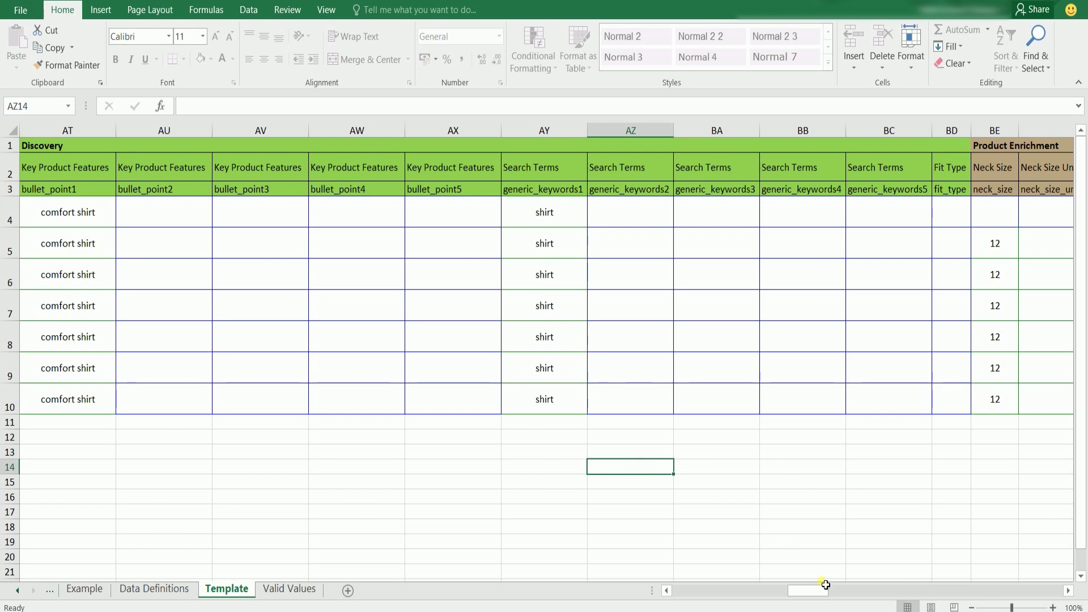
drag(804, 596, 822, 596)
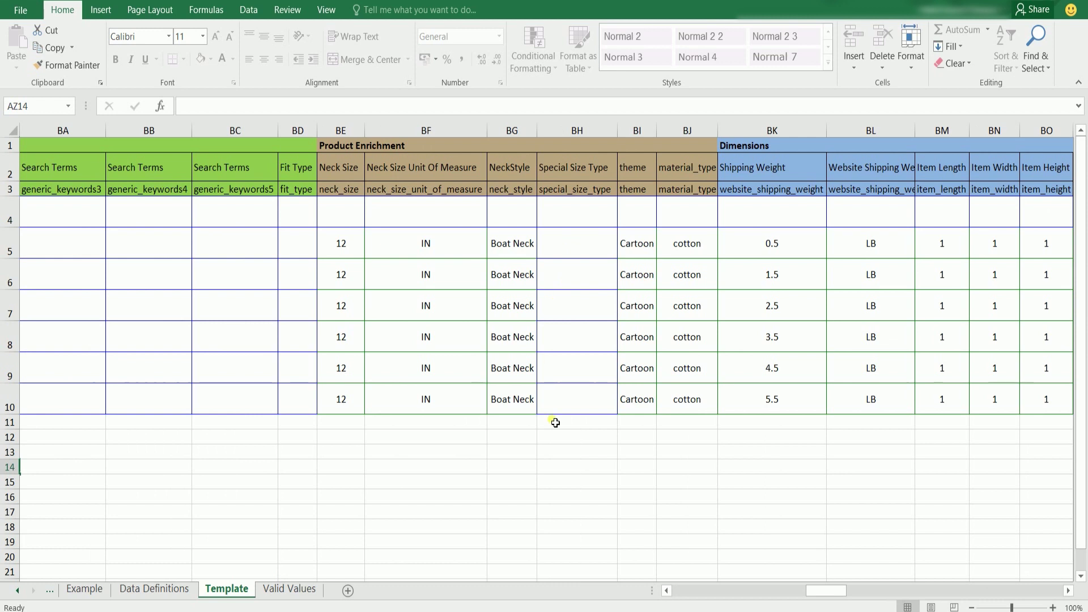
drag(828, 591, 958, 602)
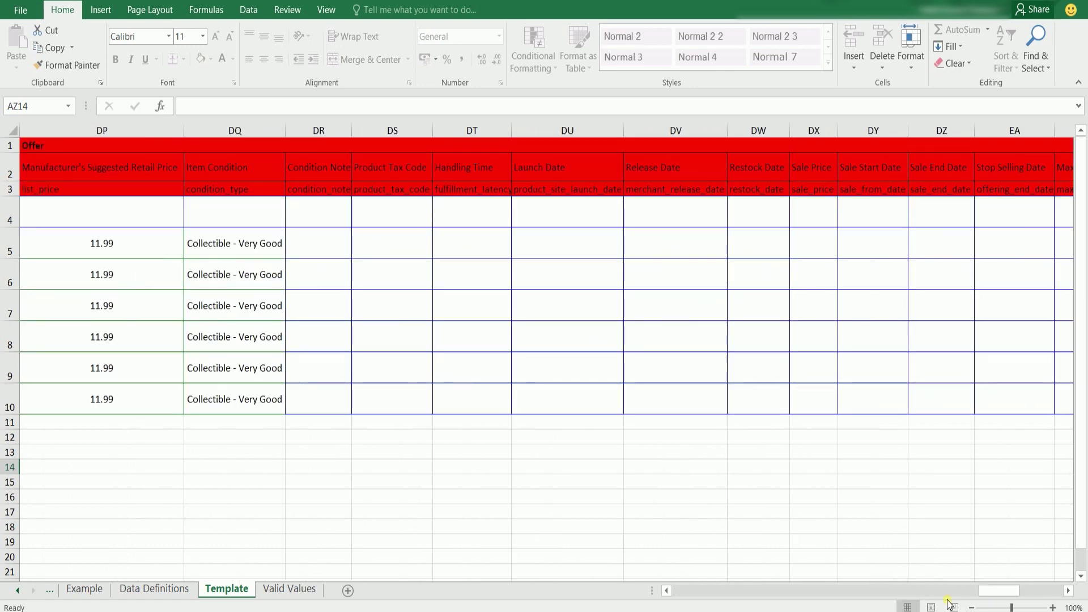
drag(998, 591, 647, 554)
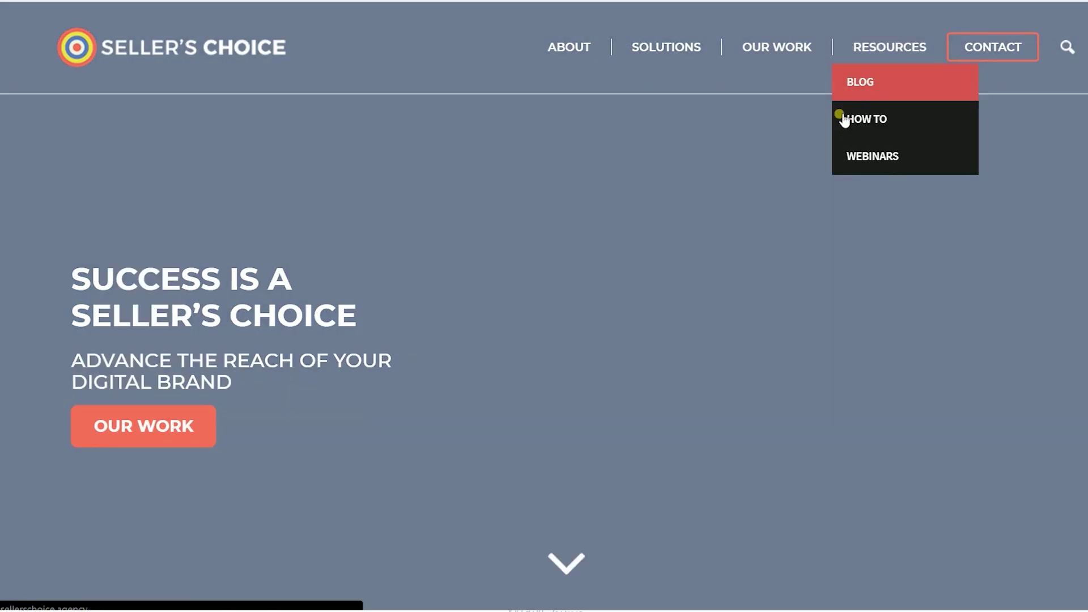
Step: Go to the How To resources page, then the Webinars page, and skim it
click(842, 116)
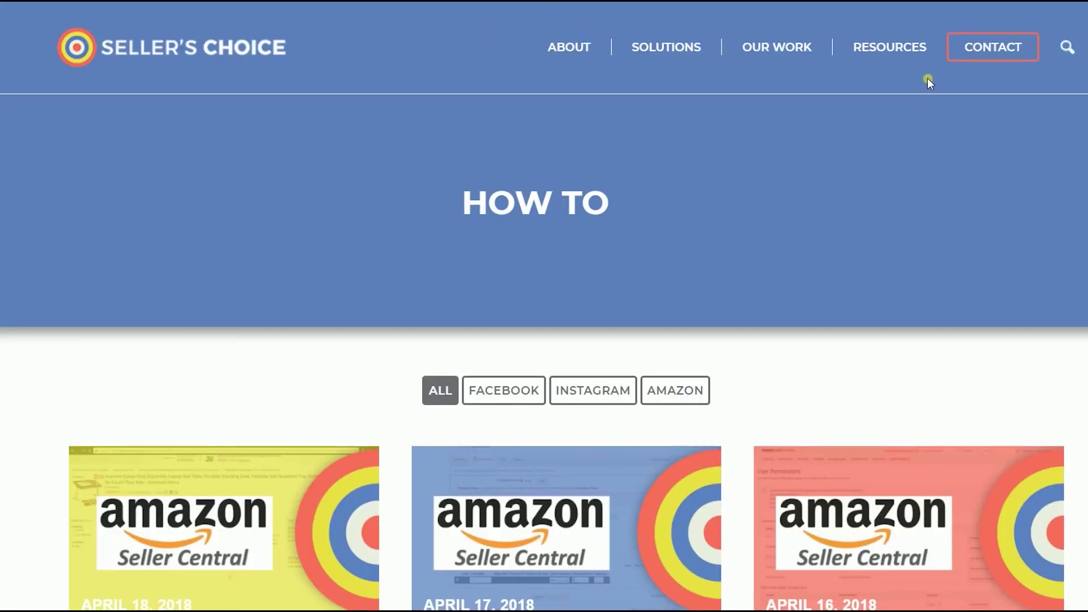
mouse_move(890, 47)
click(883, 154)
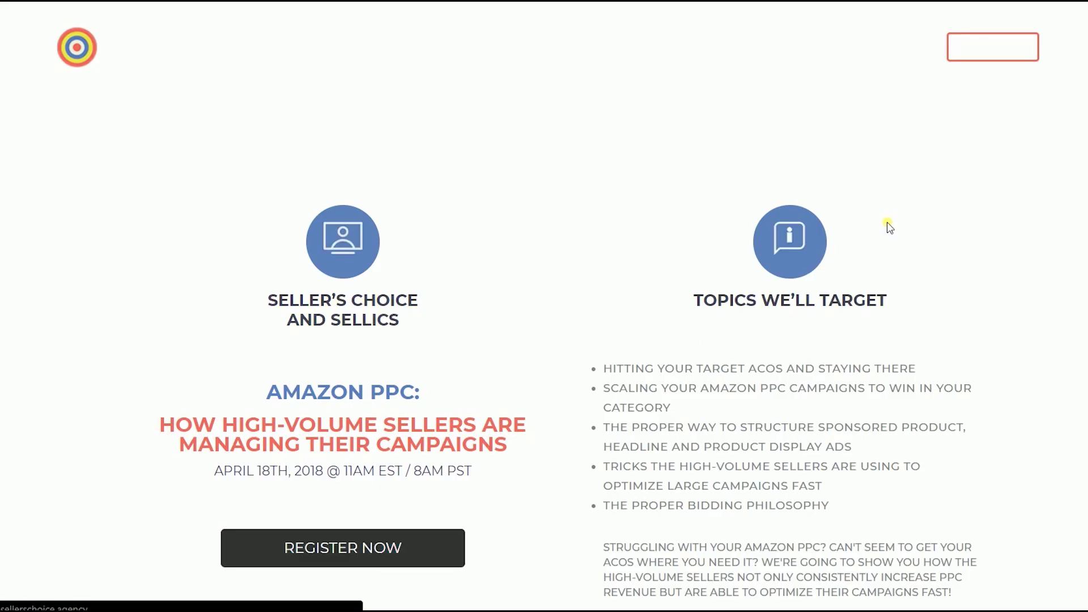
scroll(889, 227, down, 7)
scroll(888, 227, up, 7)
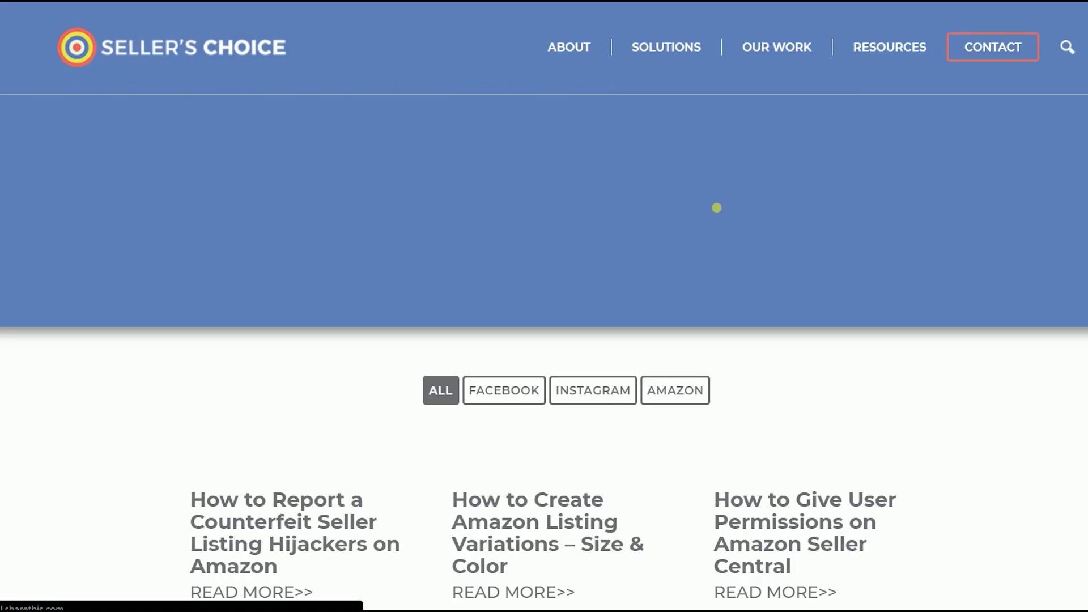
Step: Go to the Seller's Choice blog and browse the April 2018 posts
mouse_move(880, 56)
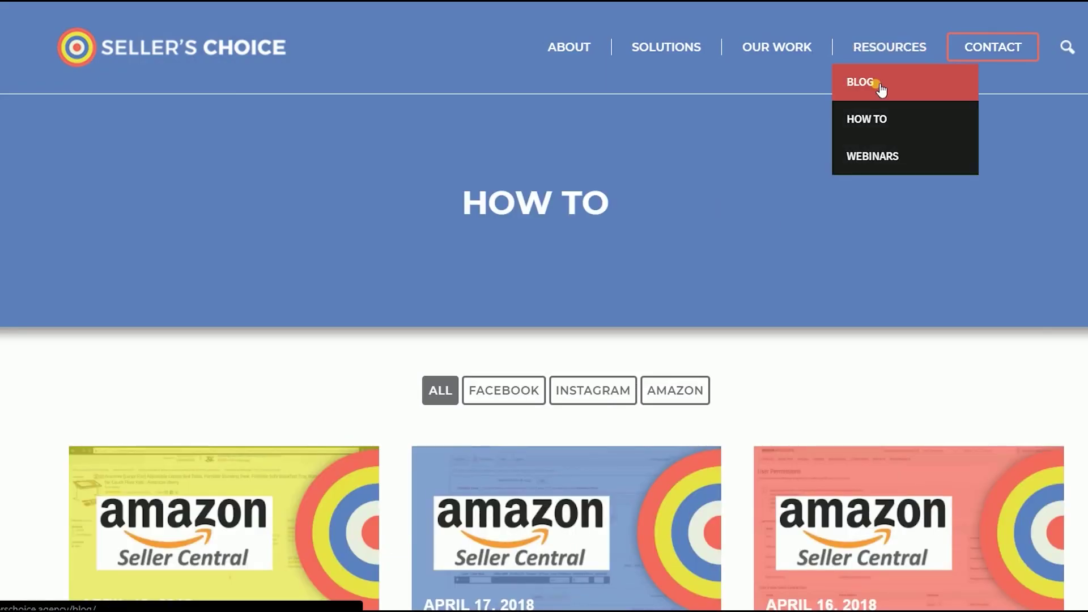
click(882, 100)
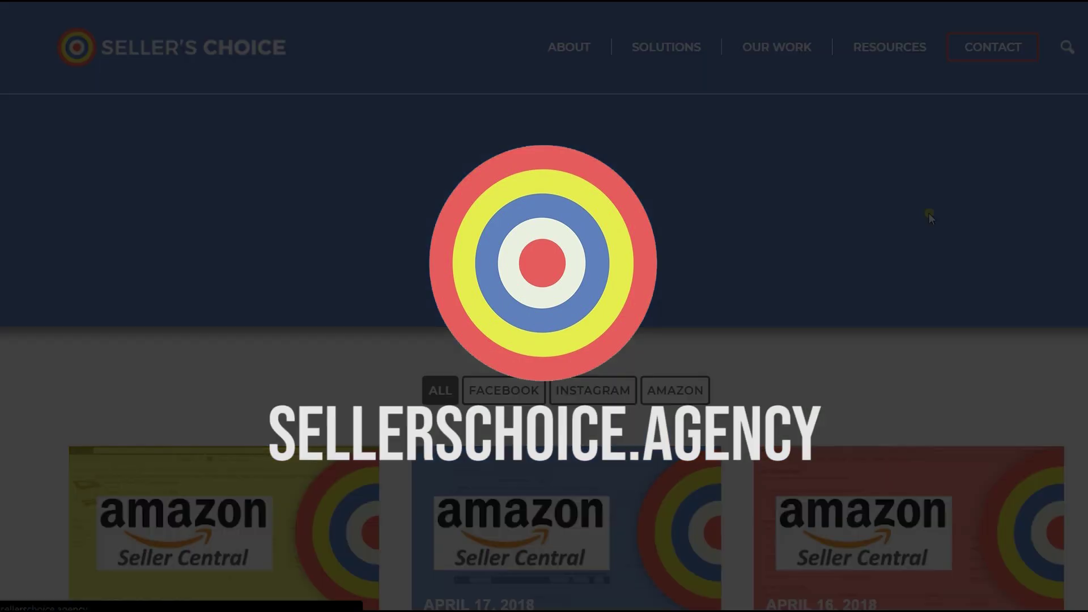
scroll(930, 213, down, 10)
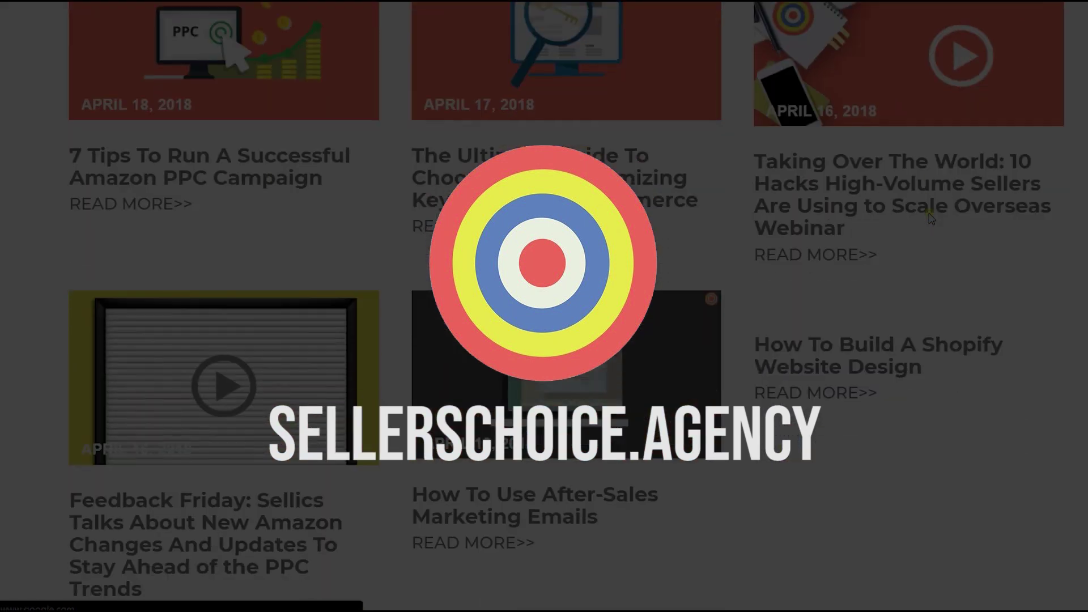
scroll(930, 217, up, 10)
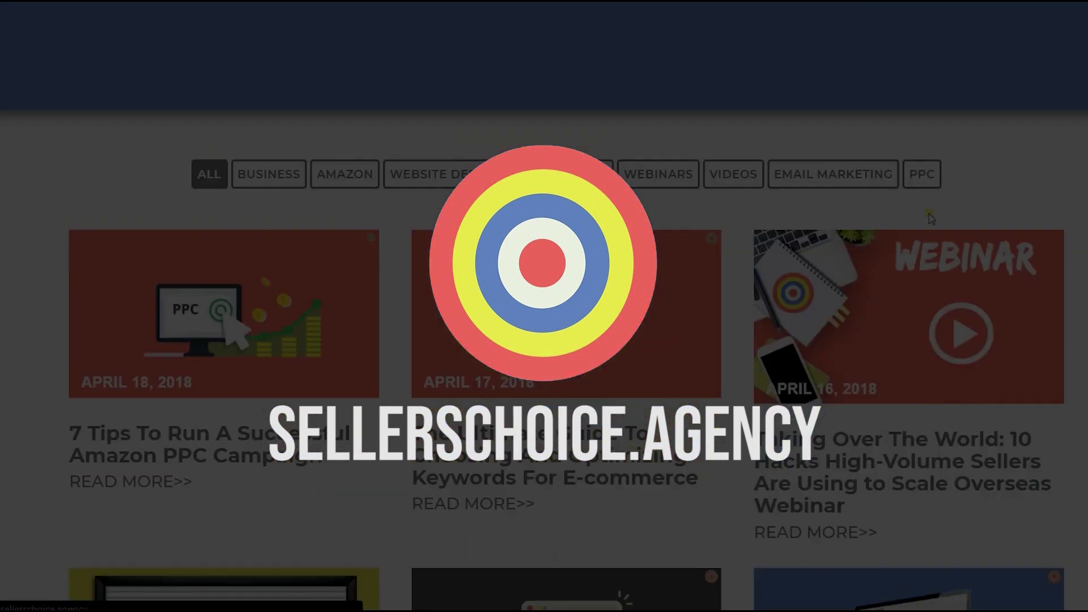